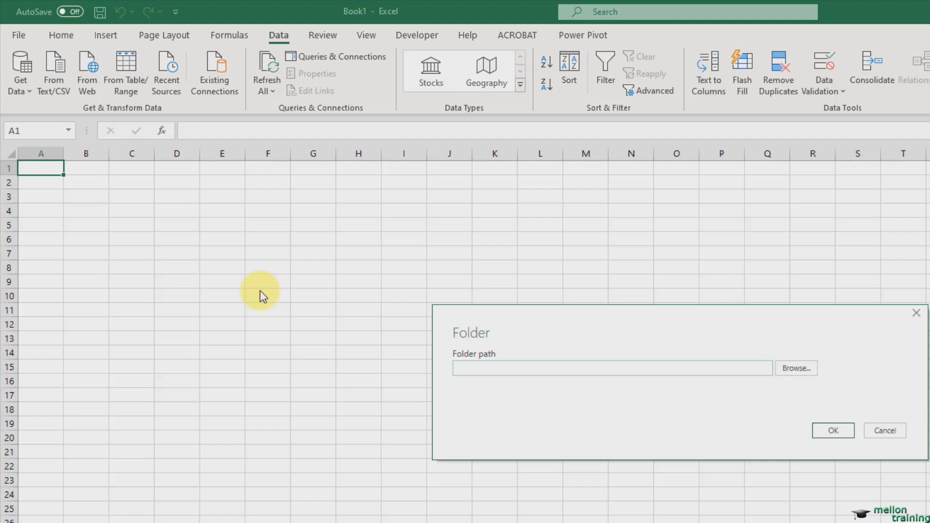
Choose the InvoiceRegisters folder on the C: drive as the folder data source and load its file list
{"action": "left_click", "coordinate": [795, 369]}
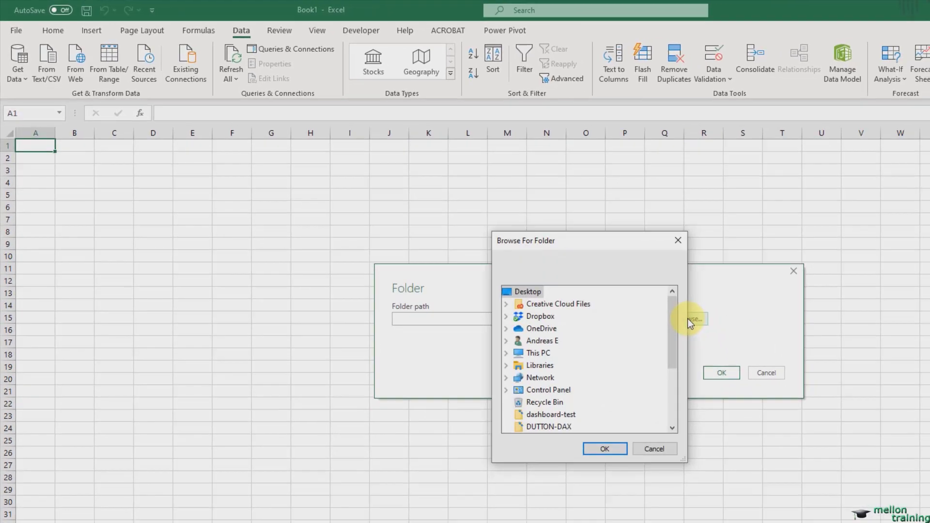
{"action": "left_click", "coordinate": [506, 352]}
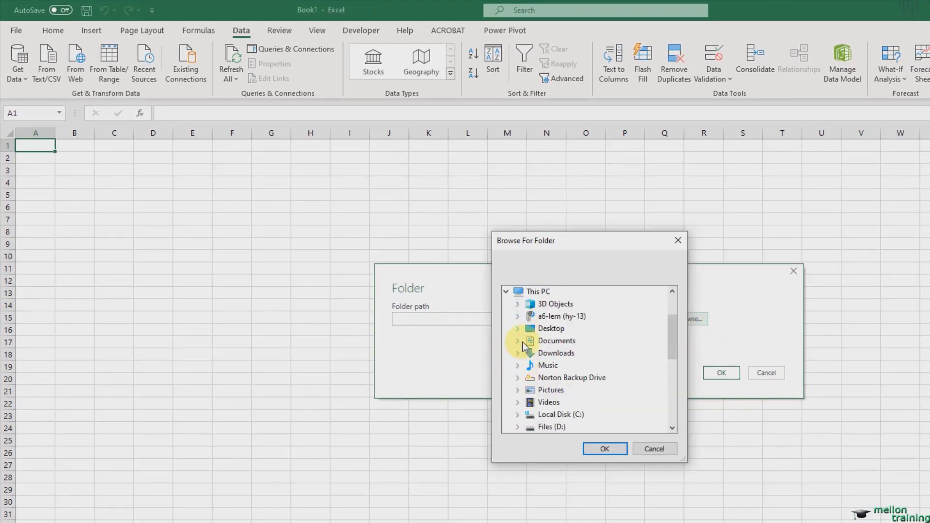
{"action": "left_click", "coordinate": [518, 415]}
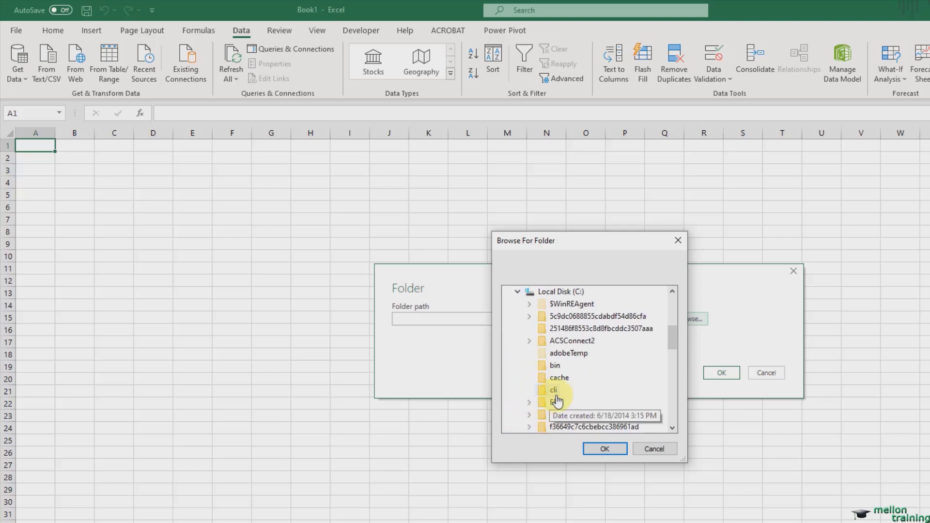
{"action": "scroll", "coordinate": [603, 393], "scroll_direction": "down", "scroll_amount": 5}
{"action": "scroll", "coordinate": [611, 395], "scroll_direction": "up", "scroll_amount": 2}
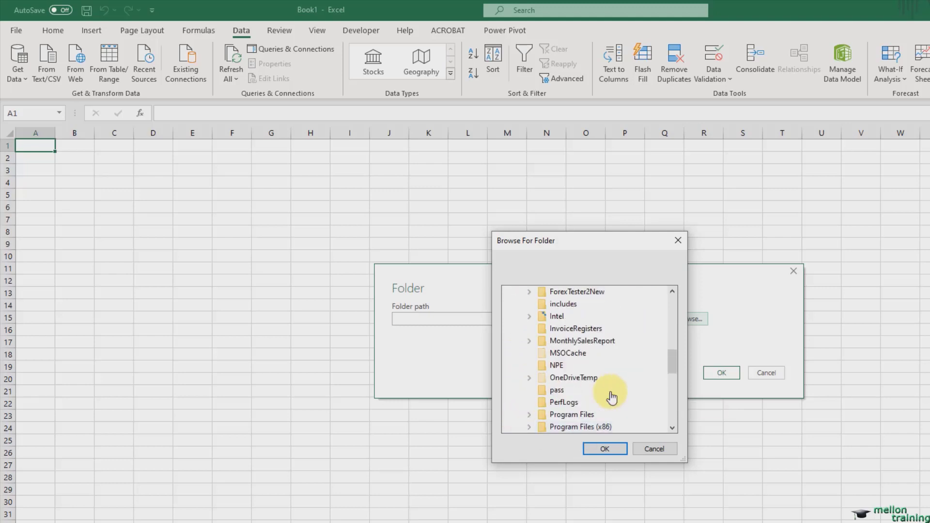
{"action": "left_click", "coordinate": [575, 329]}
{"action": "left_click", "coordinate": [605, 449]}
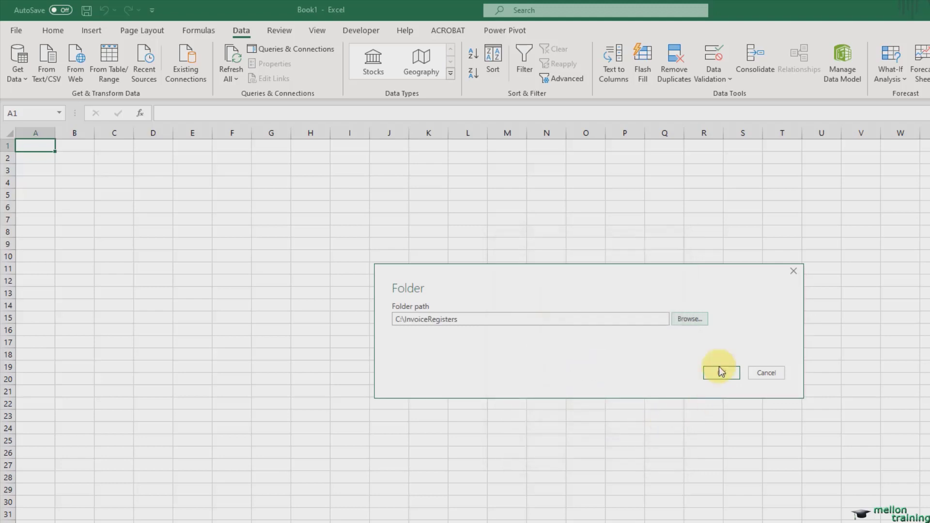
{"action": "left_click", "coordinate": [723, 374]}
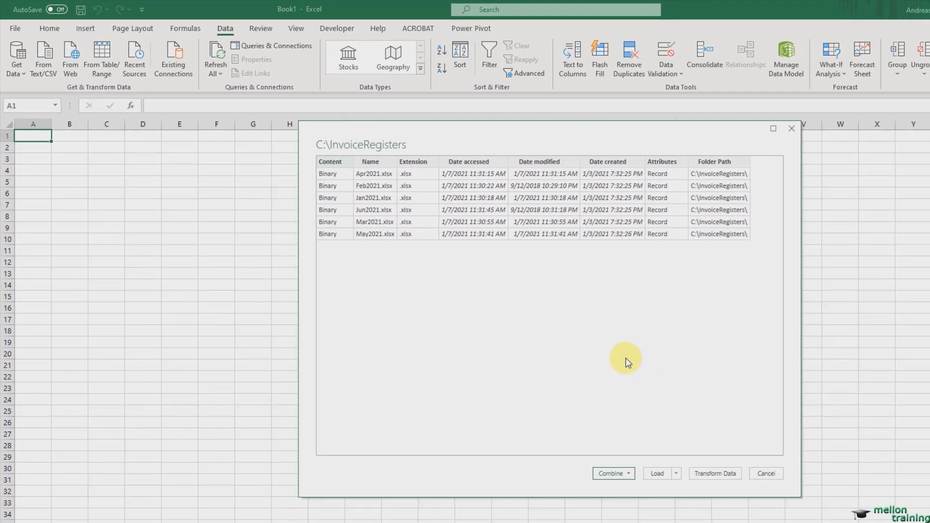
Combine and transform the folder's files, using Sheet1 of the first file as the sample object
{"action": "left_click", "coordinate": [630, 474]}
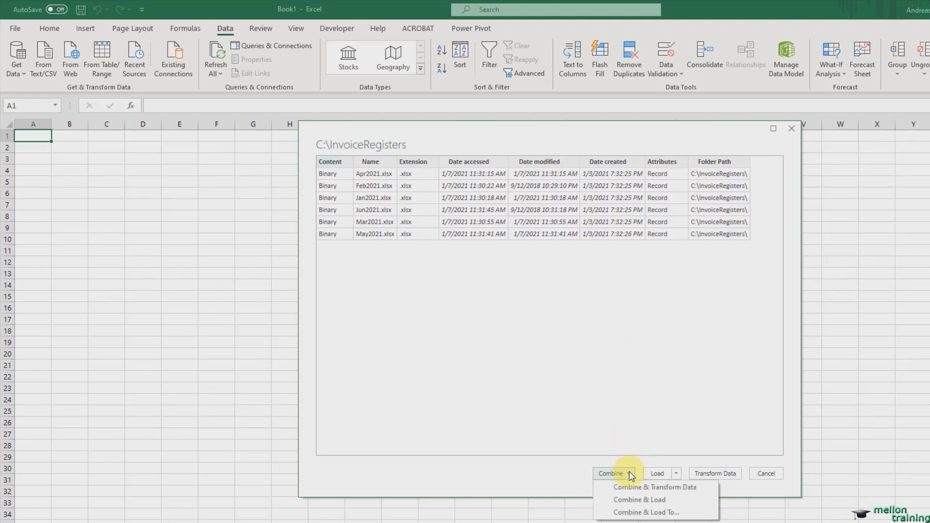
{"action": "left_click", "coordinate": [705, 486]}
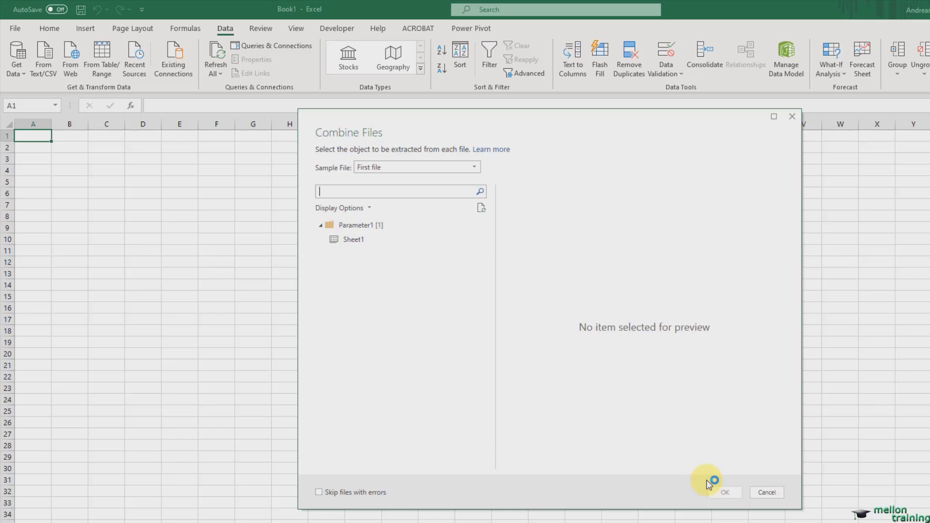
{"action": "left_click", "coordinate": [363, 240]}
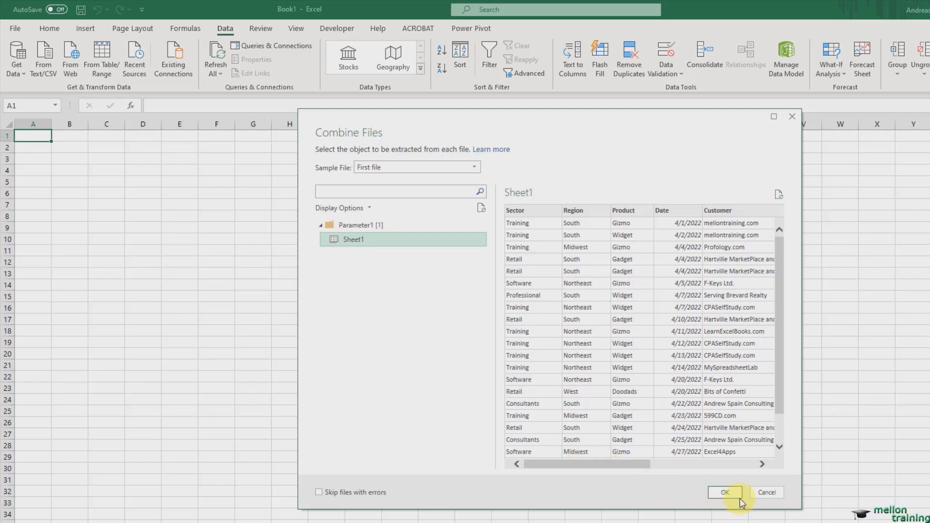
{"action": "left_click", "coordinate": [722, 491]}
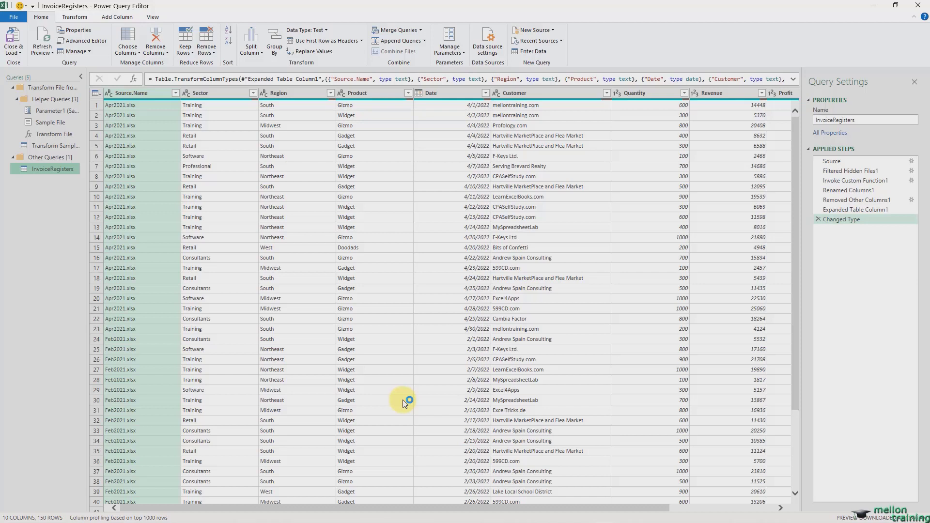
Keep only the Product, Date and Revenue columns in the query, removing all other columns
{"action": "left_click", "coordinate": [388, 95]}
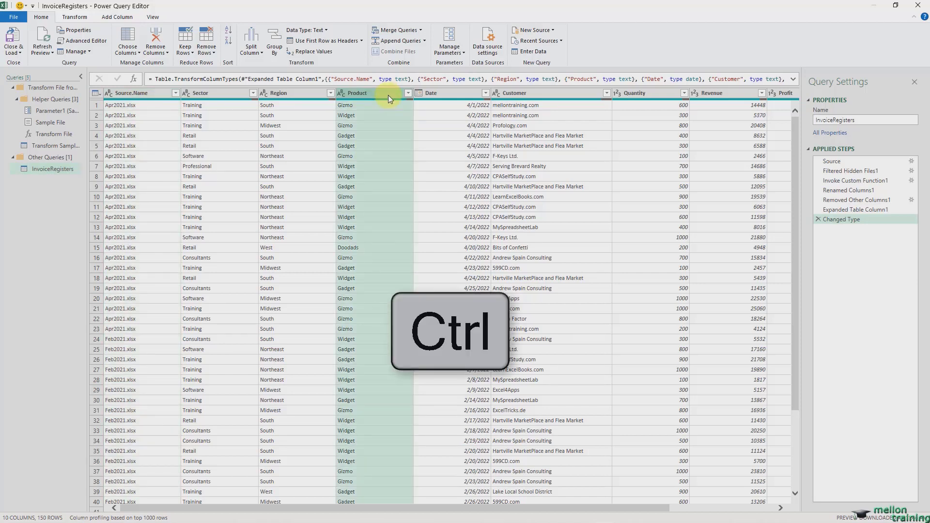
{"action": "left_click", "coordinate": [449, 92], "text": "ctrl"}
{"action": "left_click", "coordinate": [729, 92], "text": "ctrl"}
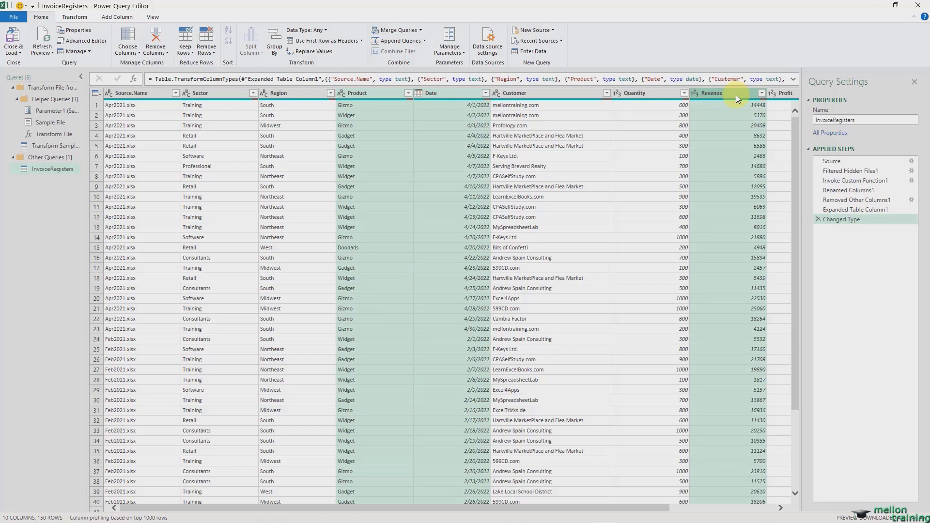
{"action": "left_click", "coordinate": [168, 51]}
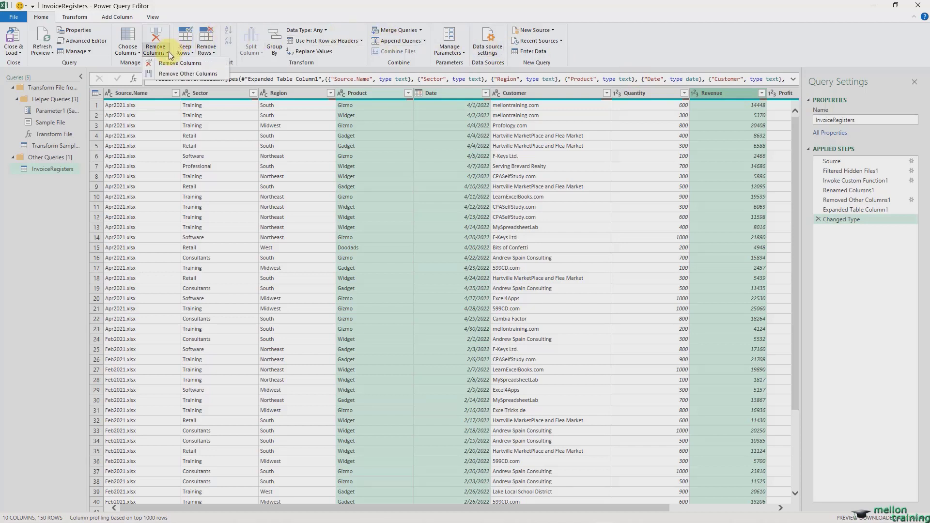
{"action": "left_click", "coordinate": [223, 73]}
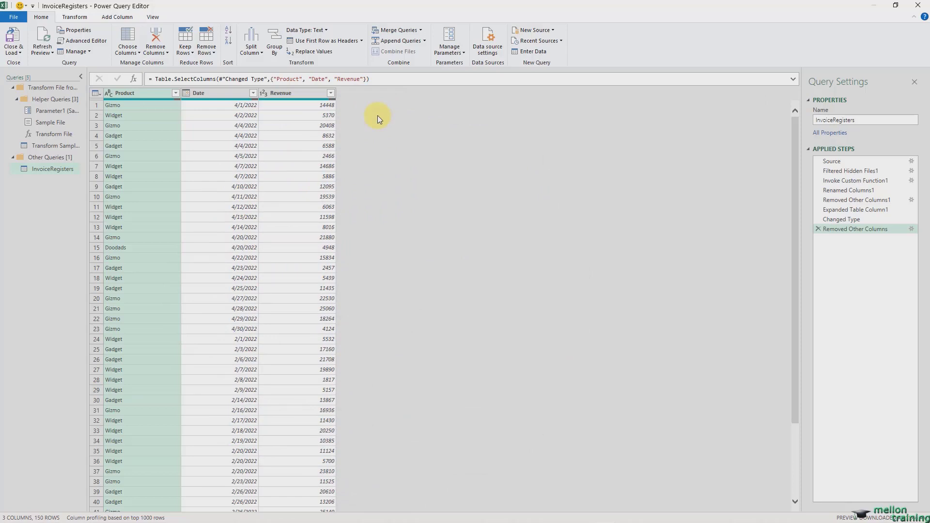
Add an End of Month column from examples based on the Date column, with 4/30/2022 as the first row's sample value
{"action": "left_click", "coordinate": [216, 93]}
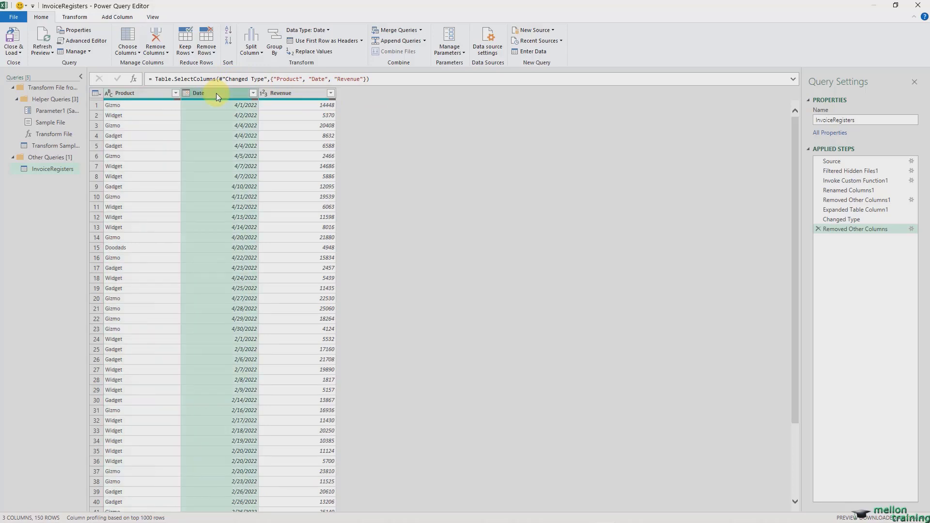
{"action": "left_click", "coordinate": [127, 17]}
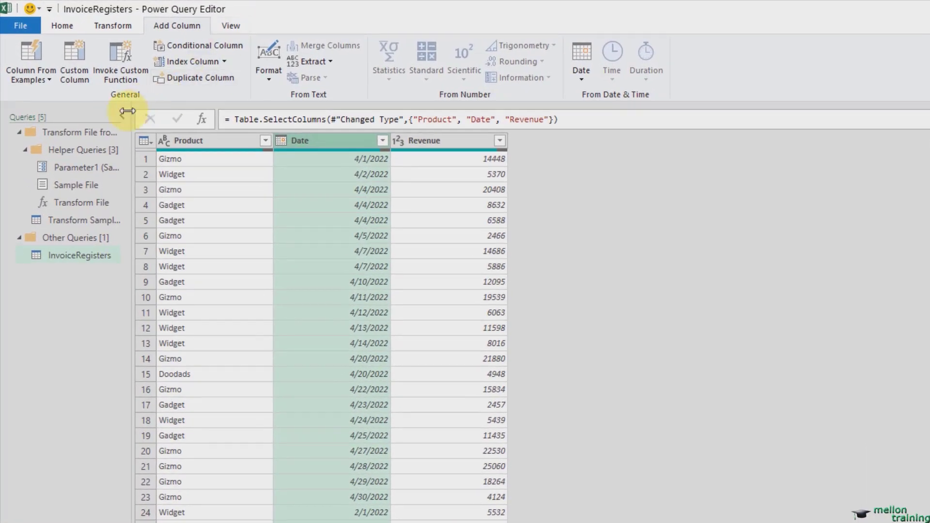
{"action": "left_click", "coordinate": [48, 80]}
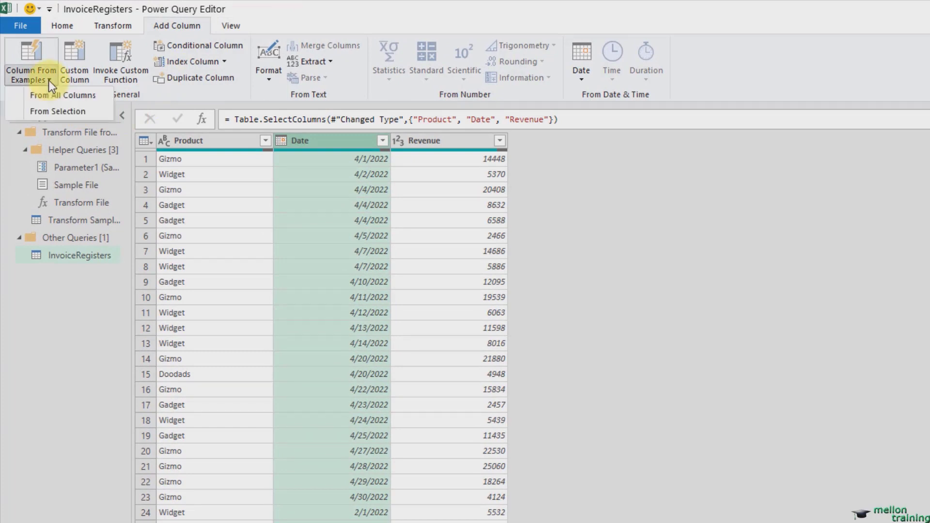
{"action": "left_click", "coordinate": [98, 111]}
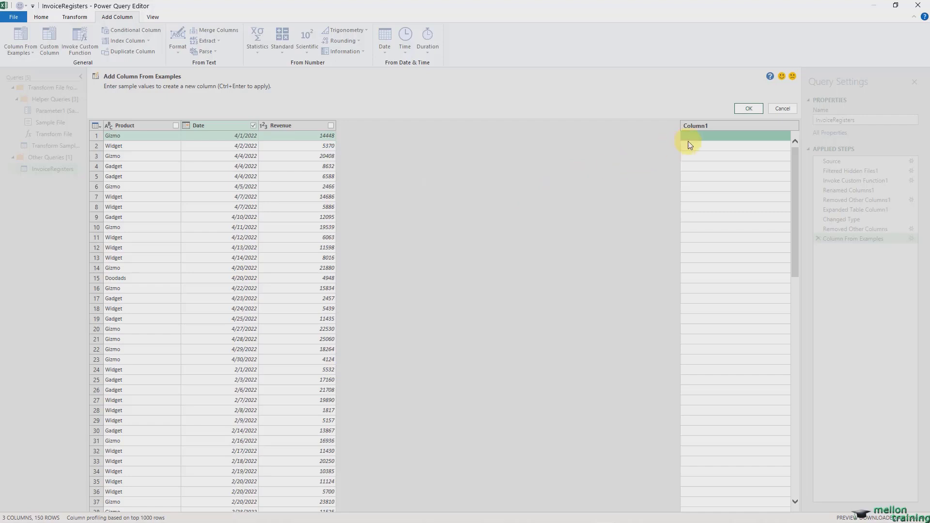
{"action": "double_click", "coordinate": [701, 135]}
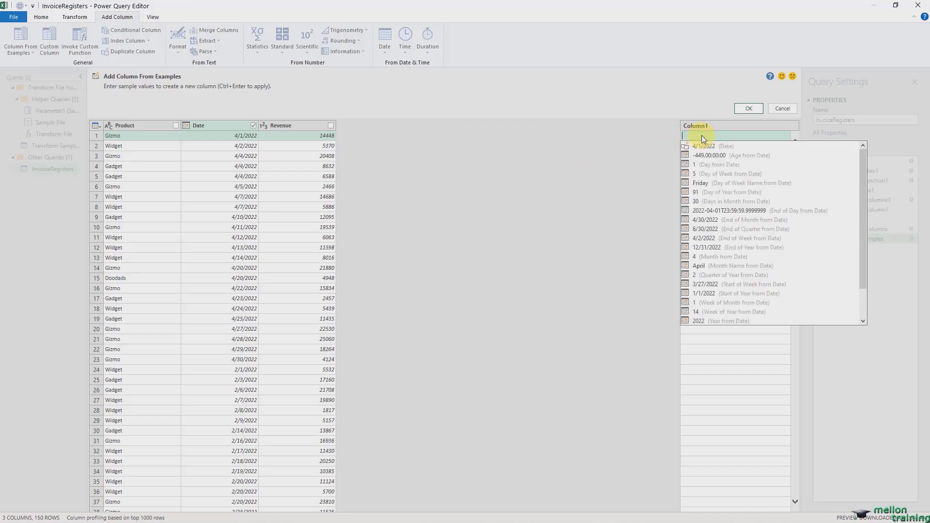
{"action": "type", "text": "4/3"}
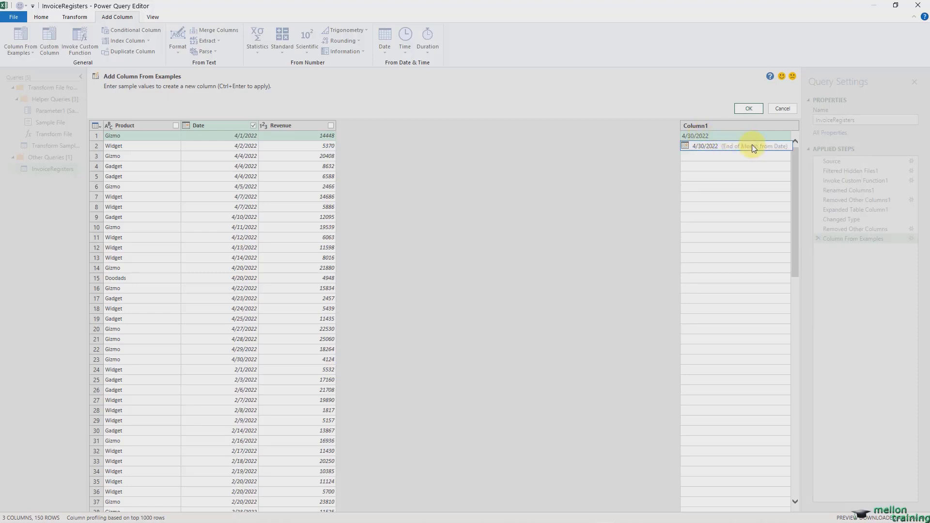
{"action": "type", "text": "0/2022"}
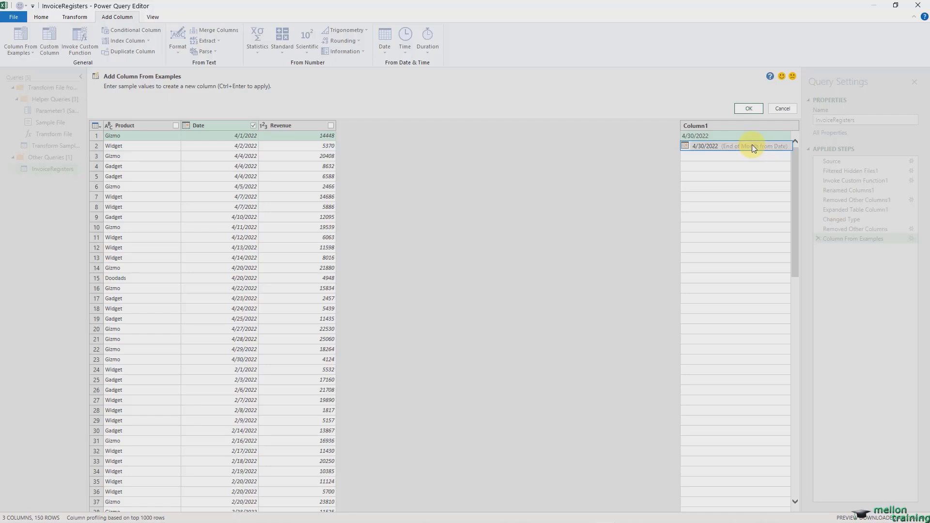
{"action": "left_click", "coordinate": [754, 146]}
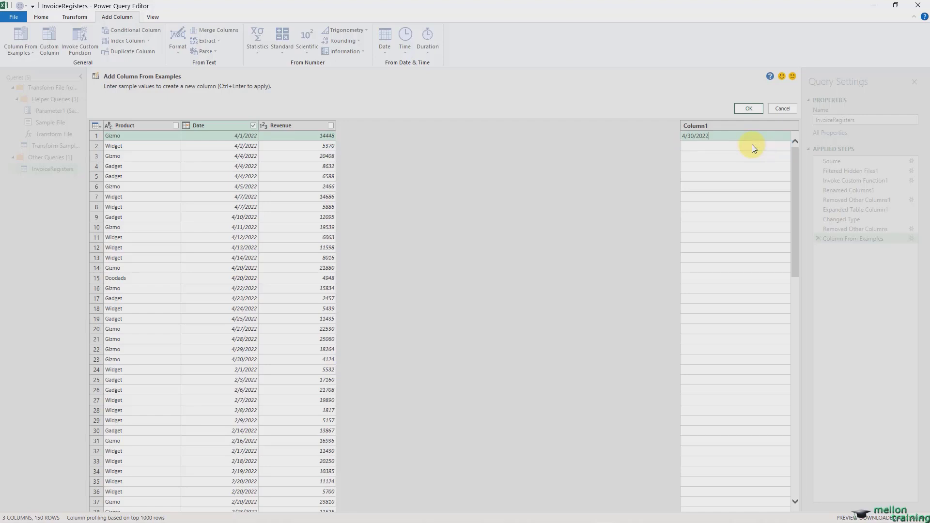
{"action": "left_click", "coordinate": [751, 108]}
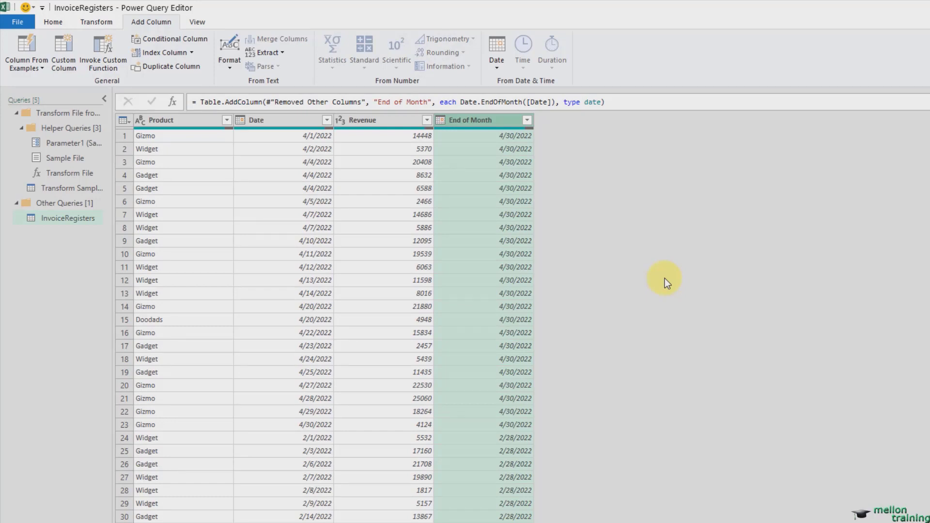
Remove the Date column from the InvoiceRegisters query
{"action": "left_click", "coordinate": [298, 123]}
{"action": "right_click", "coordinate": [298, 123]}
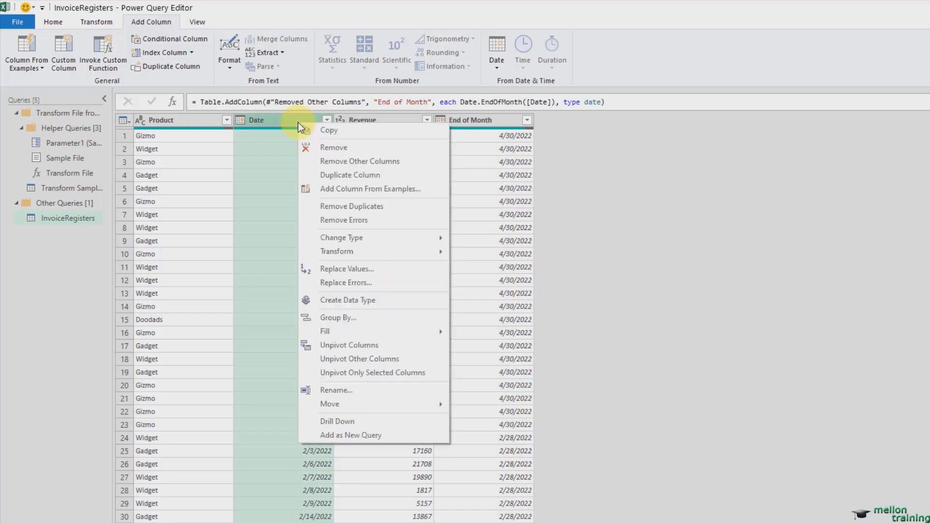
{"action": "left_click", "coordinate": [379, 149]}
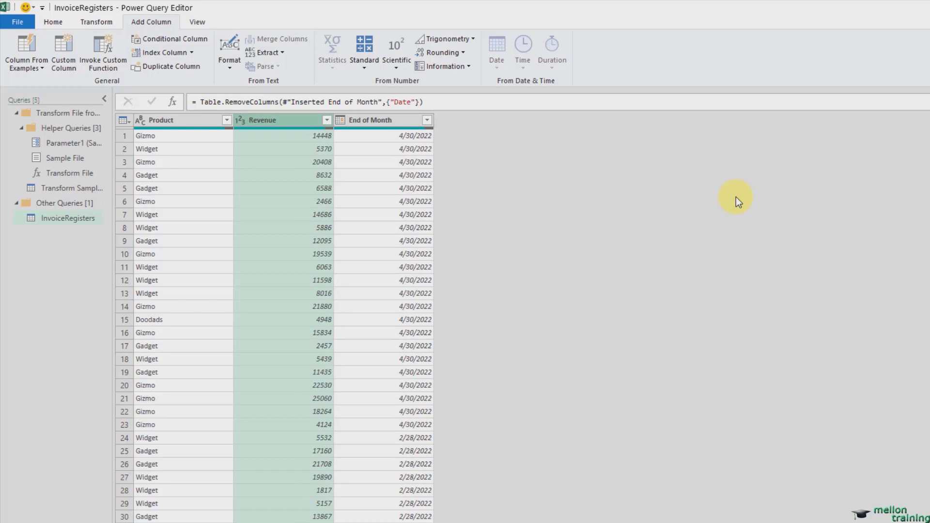
Sort the query rows by the End of Month column in ascending order
{"action": "left_click", "coordinate": [409, 122]}
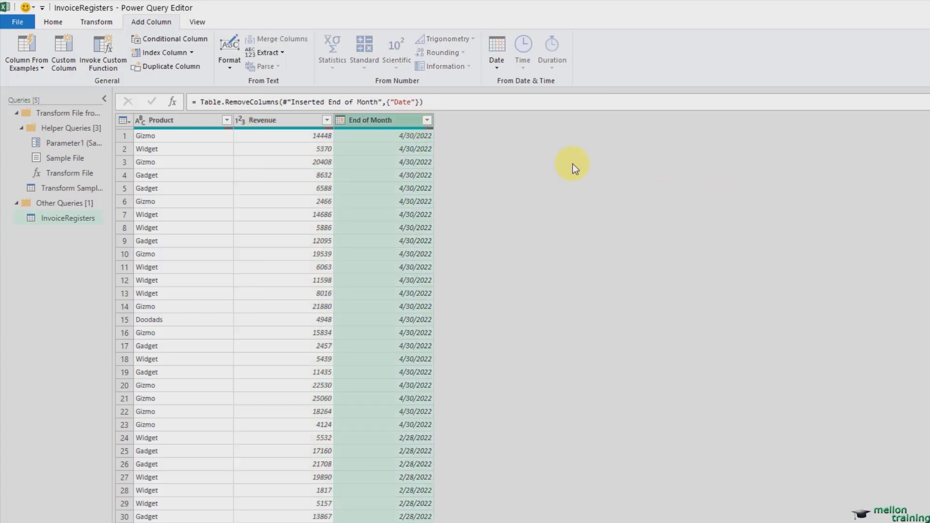
{"action": "left_click", "coordinate": [55, 22]}
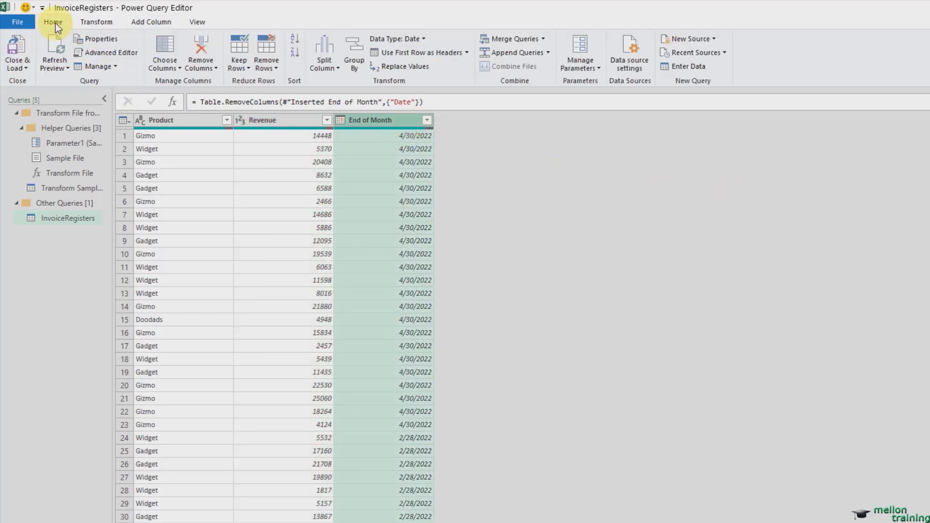
{"action": "left_click", "coordinate": [298, 39]}
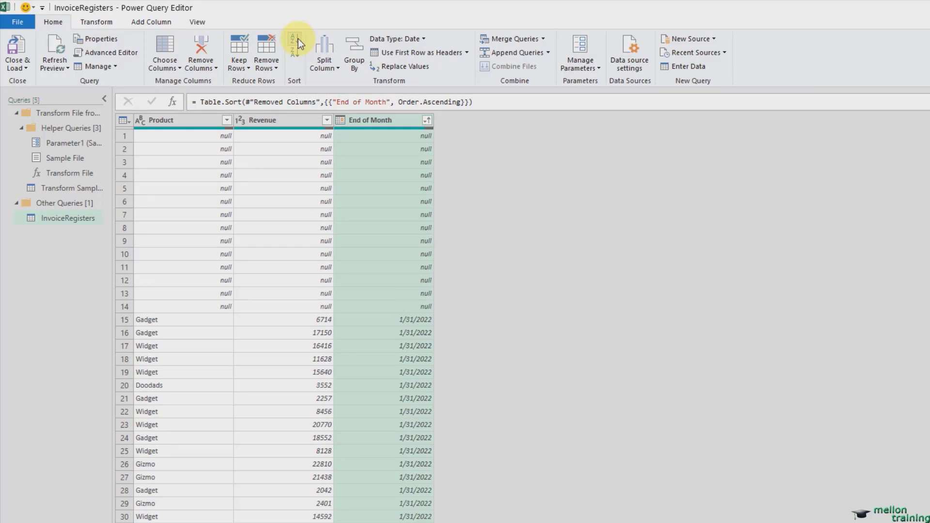
Filter the End of Month column to exclude null values
{"action": "left_click", "coordinate": [427, 121]}
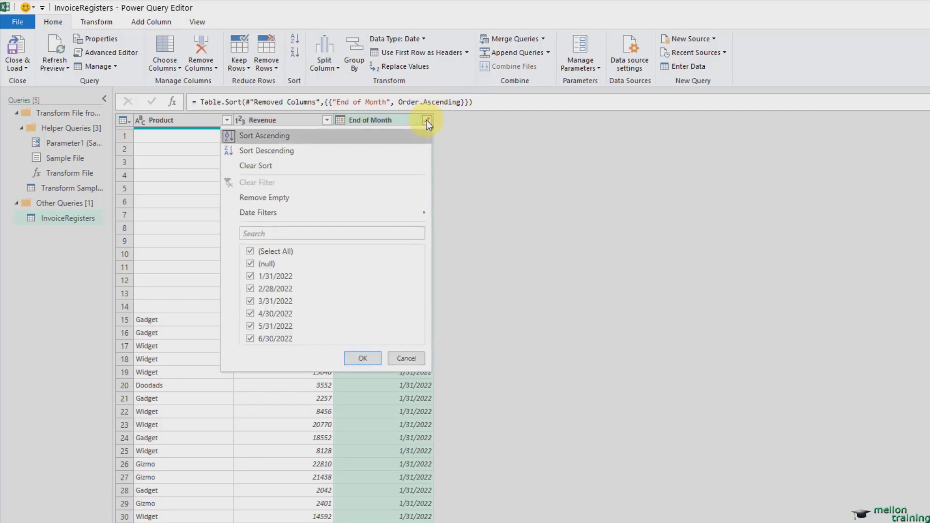
{"action": "left_click", "coordinate": [250, 265]}
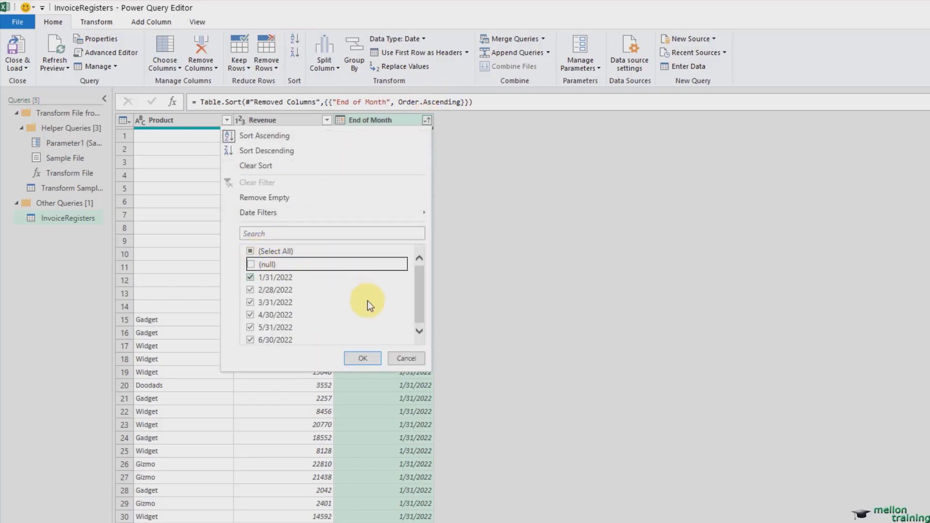
{"action": "left_click", "coordinate": [363, 358]}
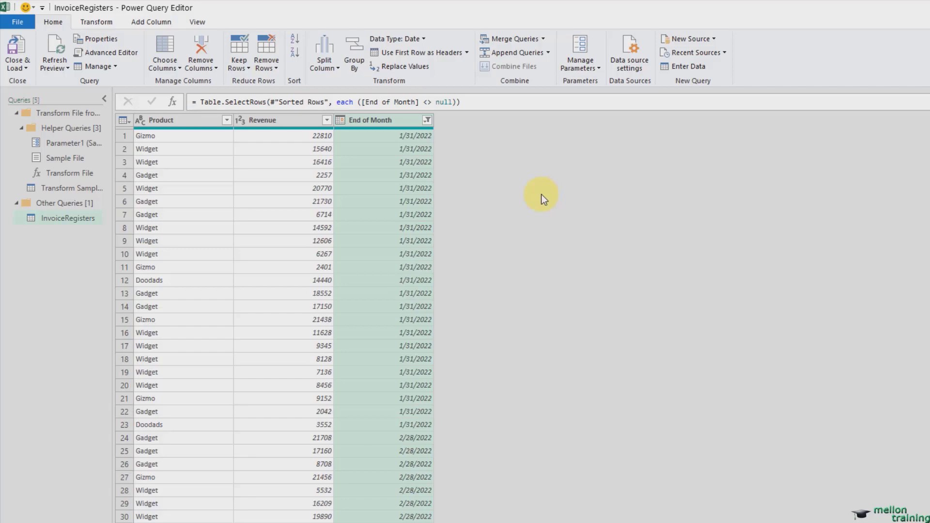
Pivot the End of Month column using Revenue as the values column and Sum as the aggregate function
{"action": "left_click", "coordinate": [96, 22]}
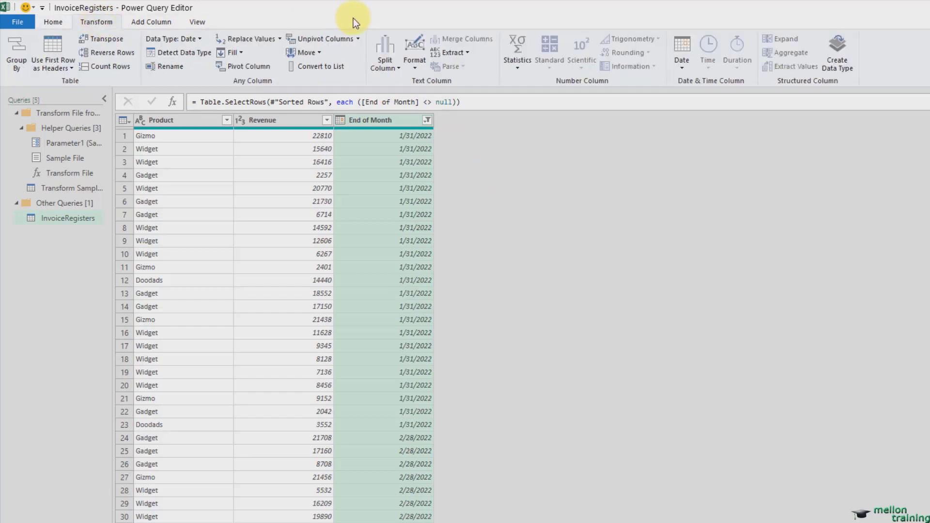
{"action": "left_click", "coordinate": [265, 69]}
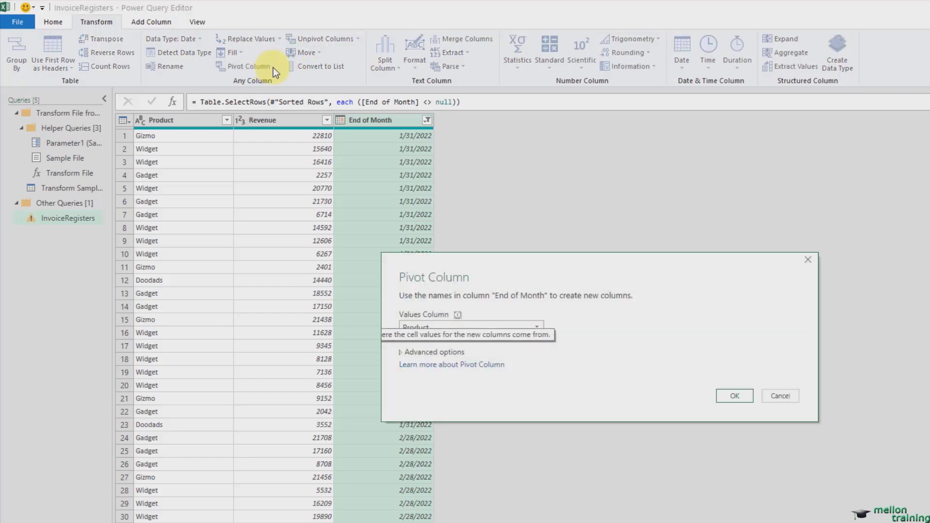
{"action": "left_click_drag", "start_coordinate": [645, 269], "coordinate": [690, 211]}
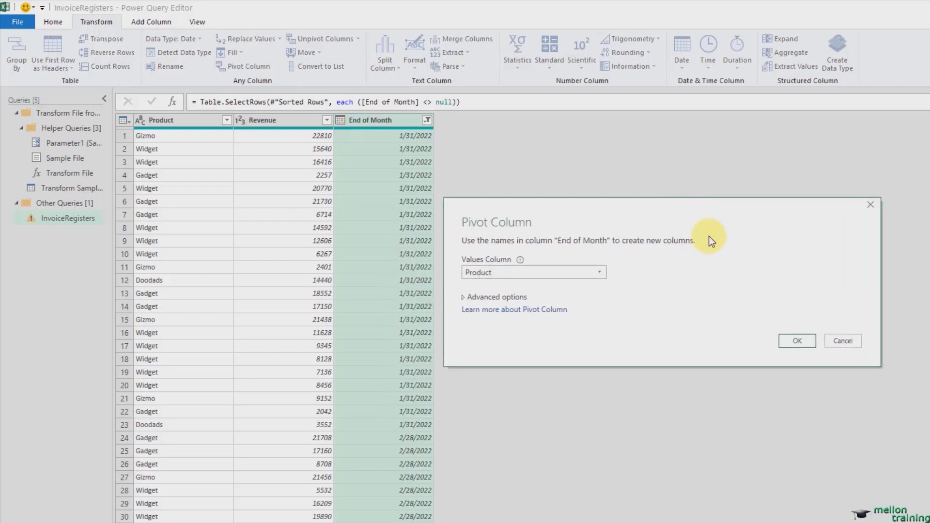
{"action": "left_click", "coordinate": [599, 273]}
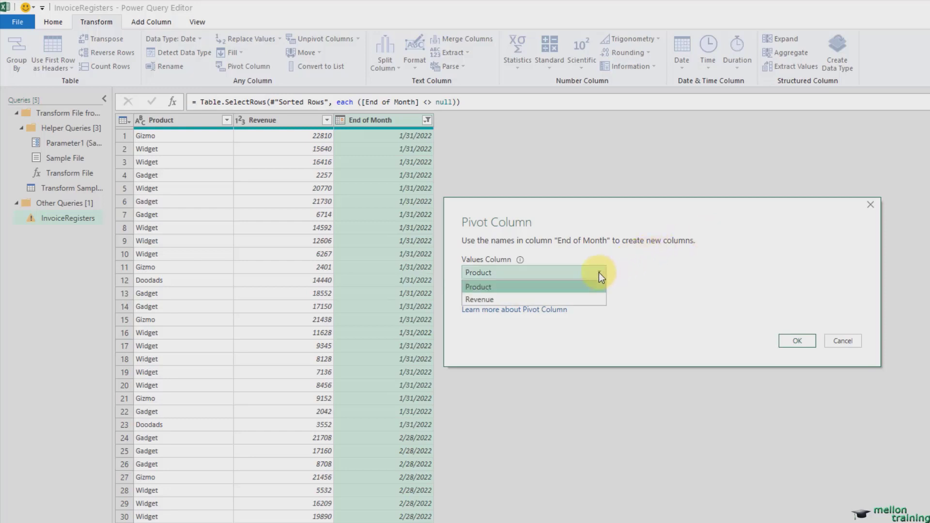
{"action": "left_click", "coordinate": [524, 299]}
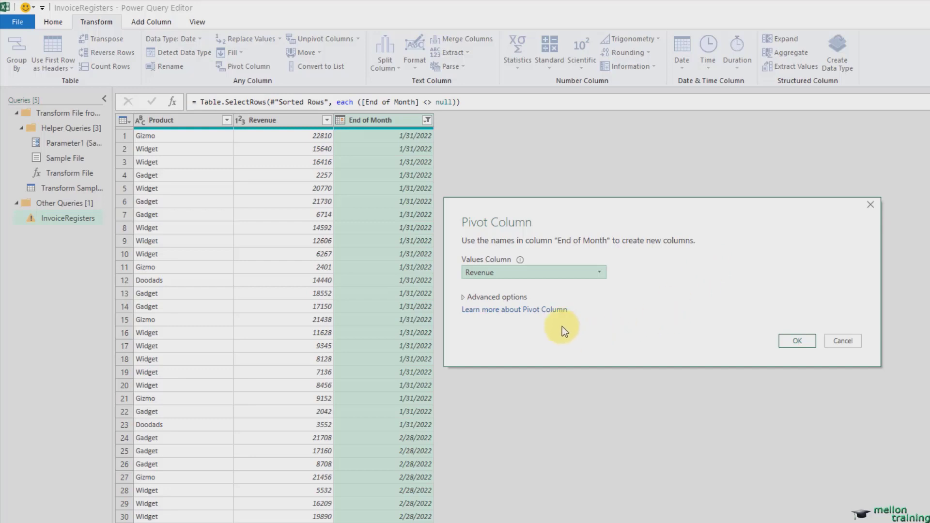
{"action": "left_click", "coordinate": [488, 297]}
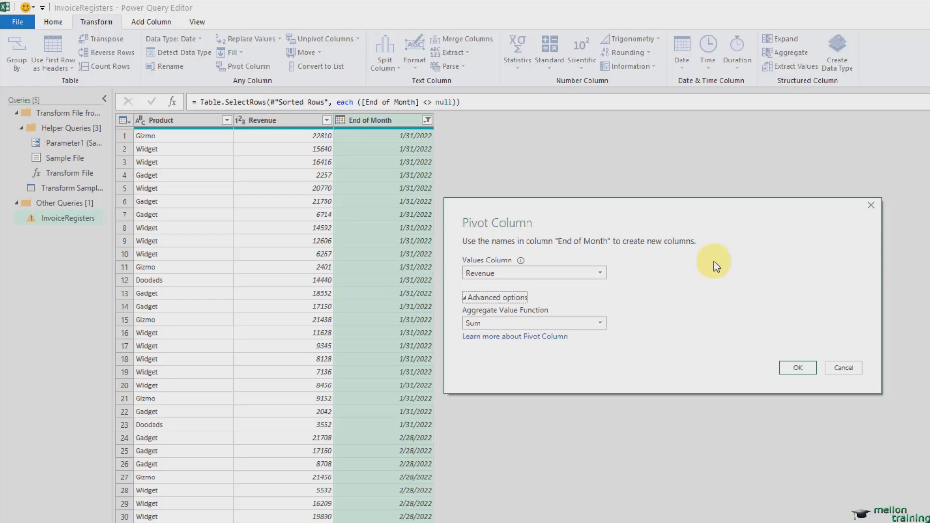
{"action": "left_click", "coordinate": [799, 368]}
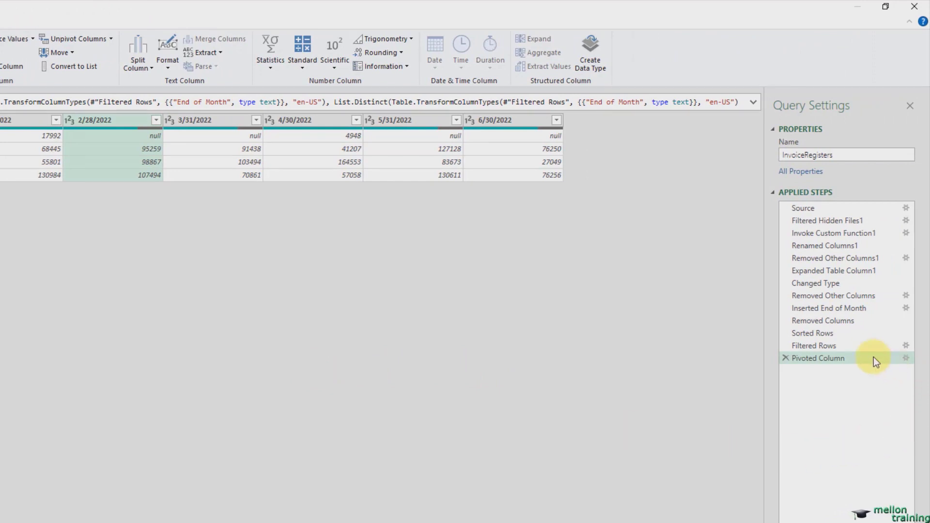
Review the Filtered Rows and Pivoted Column applied steps, including the pivot's settings
{"action": "left_click", "coordinate": [820, 344]}
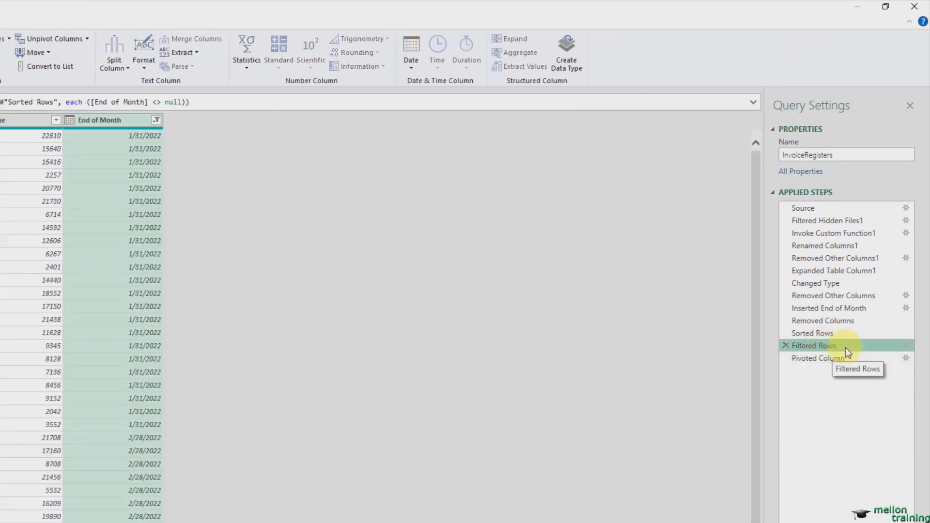
{"action": "left_click", "coordinate": [832, 357]}
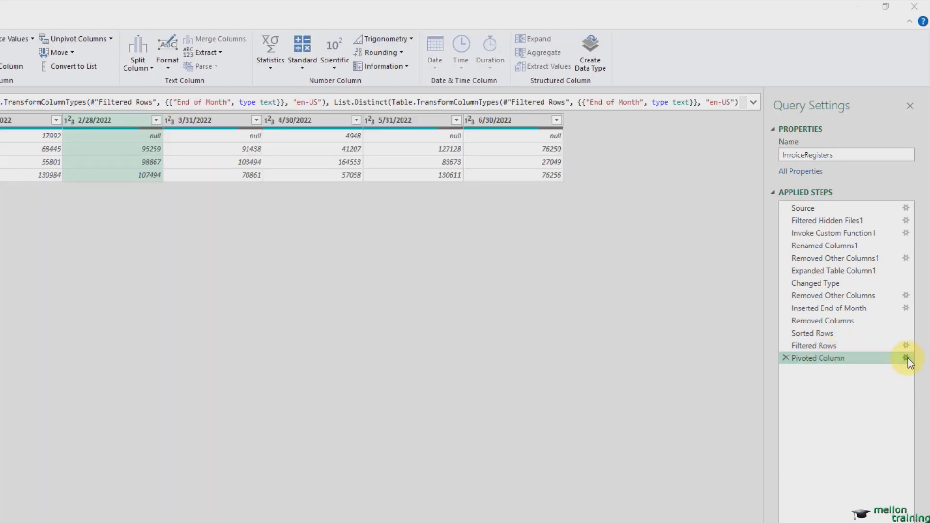
{"action": "left_click", "coordinate": [906, 358]}
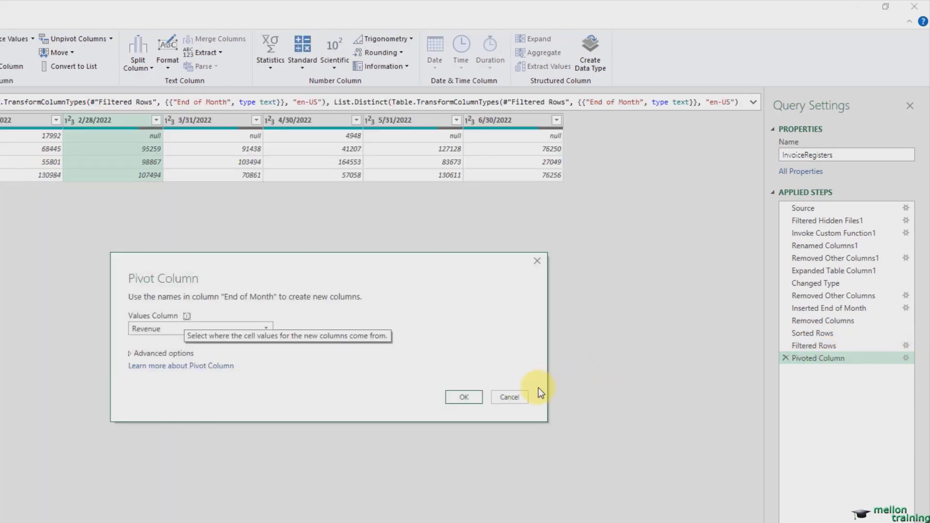
{"action": "left_click", "coordinate": [510, 397]}
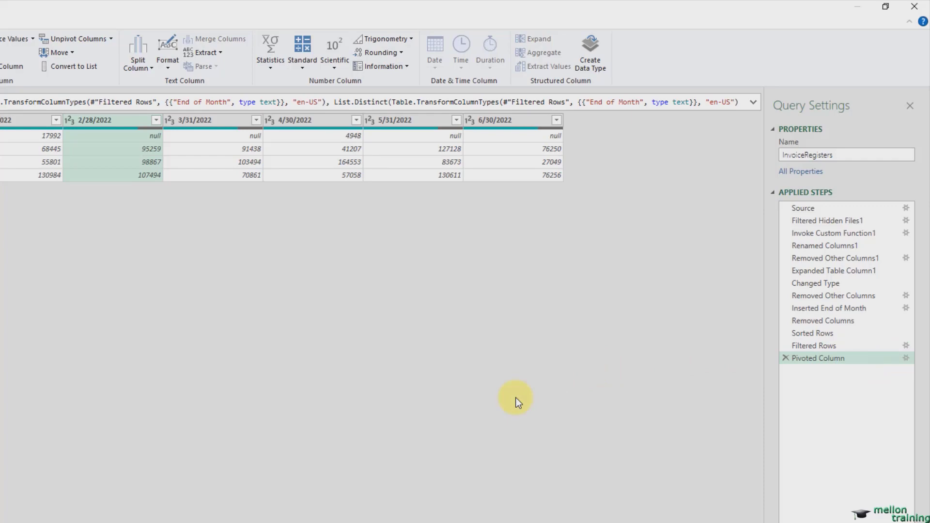
Examine the InvoiceRegisters query's M code in the Advanced Editor
{"action": "left_click", "coordinate": [200, 19]}
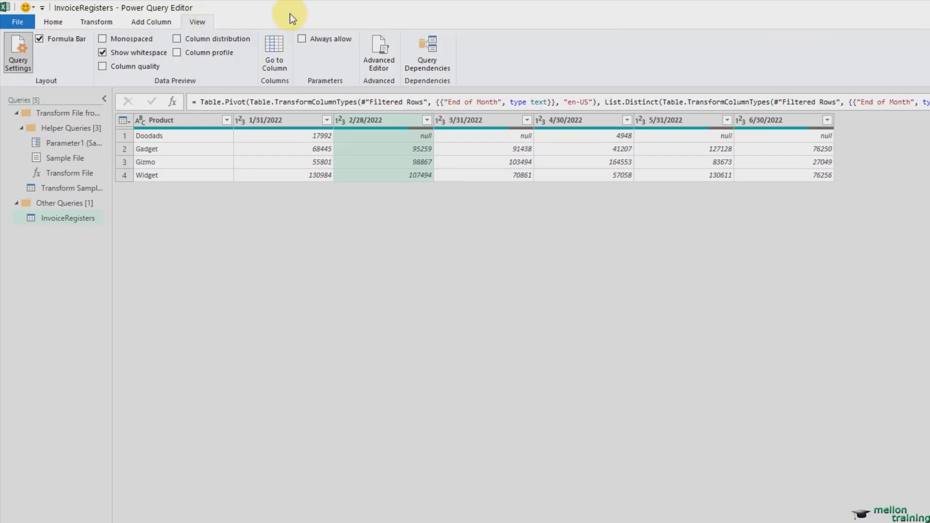
{"action": "left_click", "coordinate": [378, 51]}
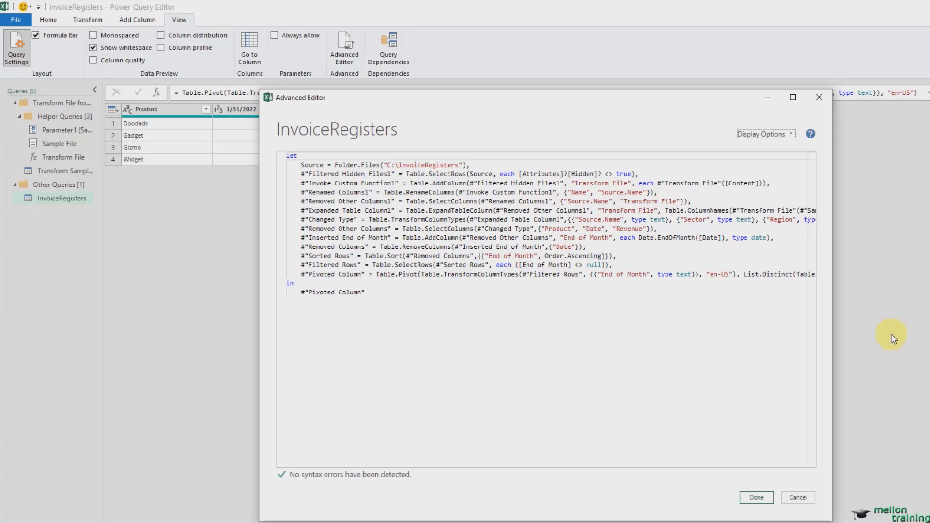
{"action": "left_click", "coordinate": [755, 498]}
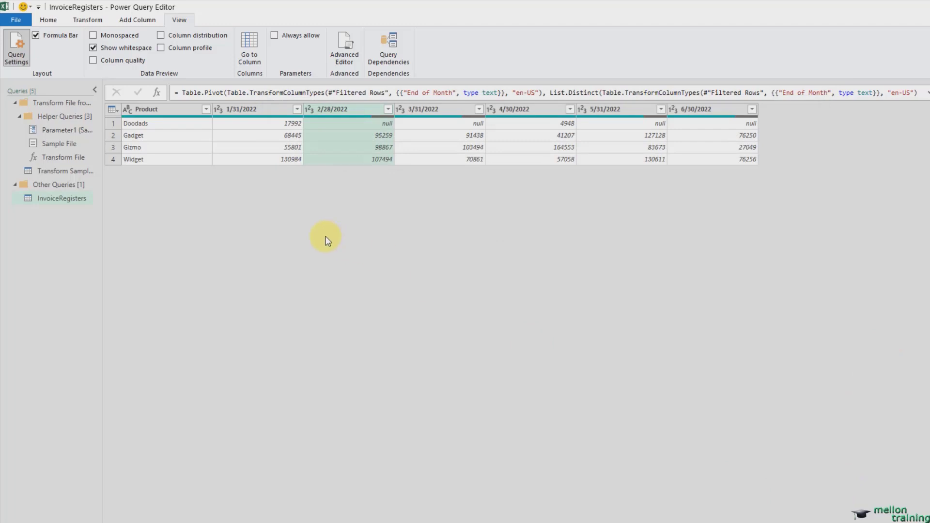
Replace null with 0 in the 2/28/2022 column
{"action": "left_click", "coordinate": [354, 122]}
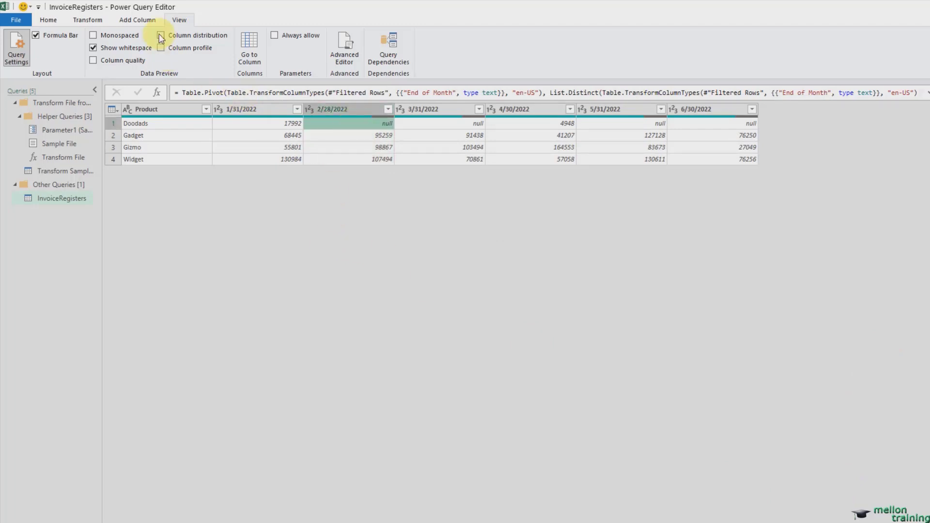
{"action": "left_click", "coordinate": [87, 20]}
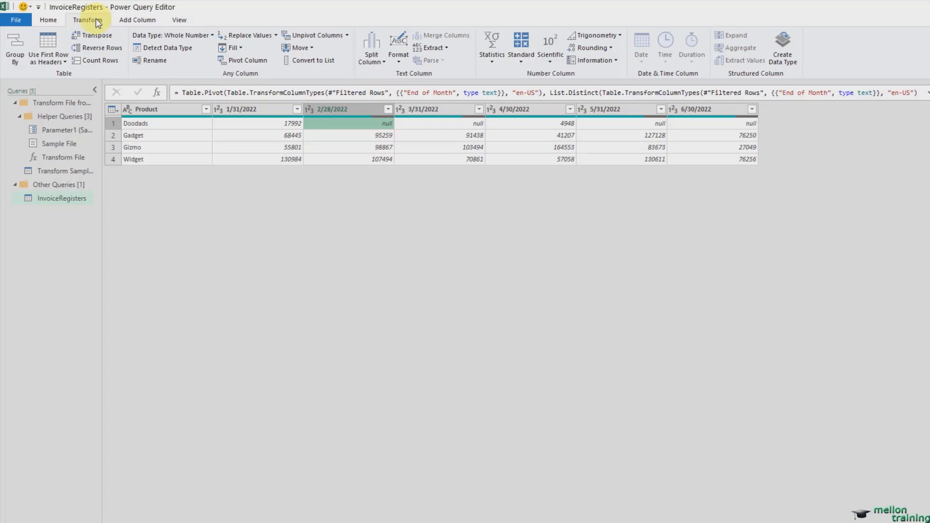
{"action": "left_click", "coordinate": [276, 36]}
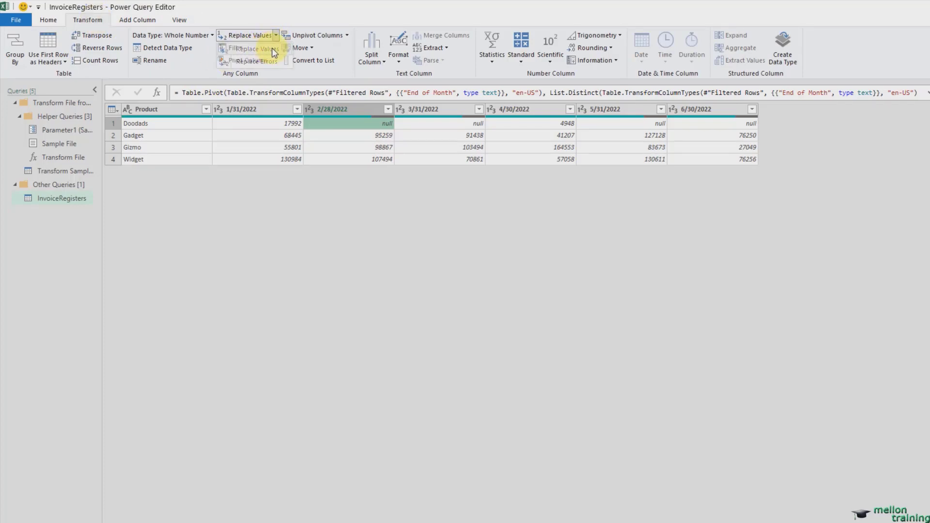
{"action": "left_click", "coordinate": [261, 49]}
{"action": "type", "text": "0"}
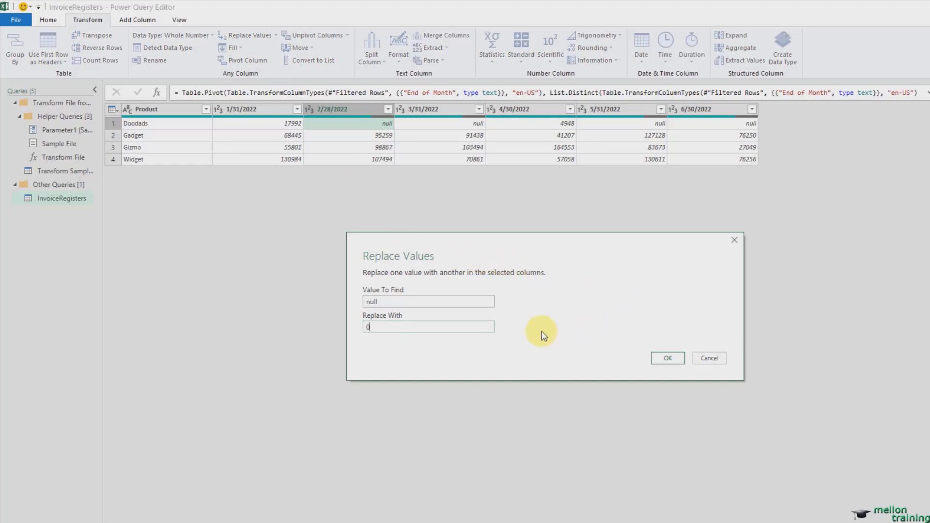
{"action": "left_click", "coordinate": [655, 358]}
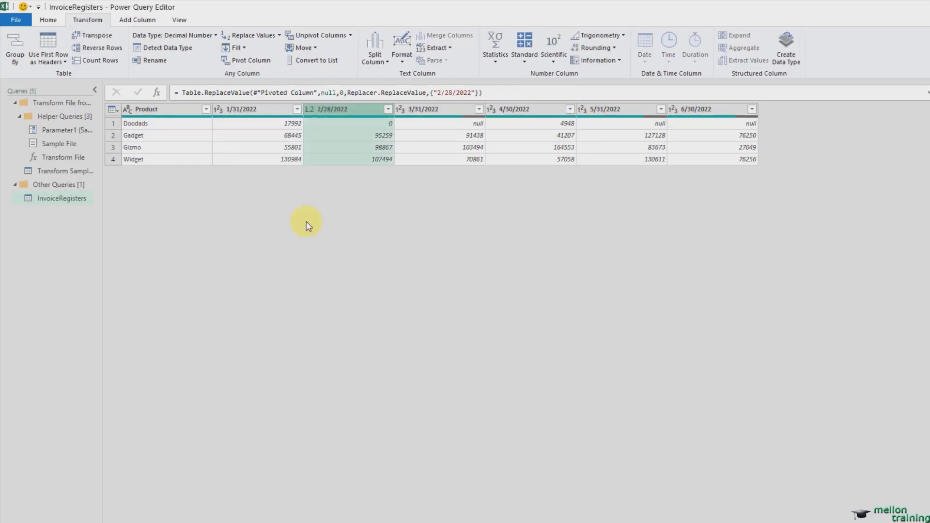
Close the query editor and load the InvoiceRegisters query into a worksheet table
{"action": "left_click", "coordinate": [57, 22]}
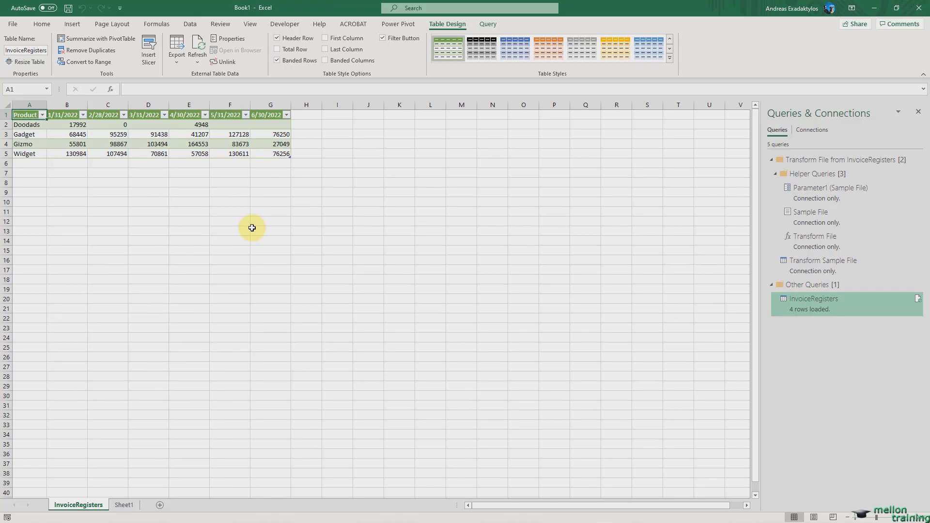
Set the InvoiceRegisters query's properties to refresh data when opening the file
{"action": "right_click", "coordinate": [853, 313]}
{"action": "left_click", "coordinate": [901, 302]}
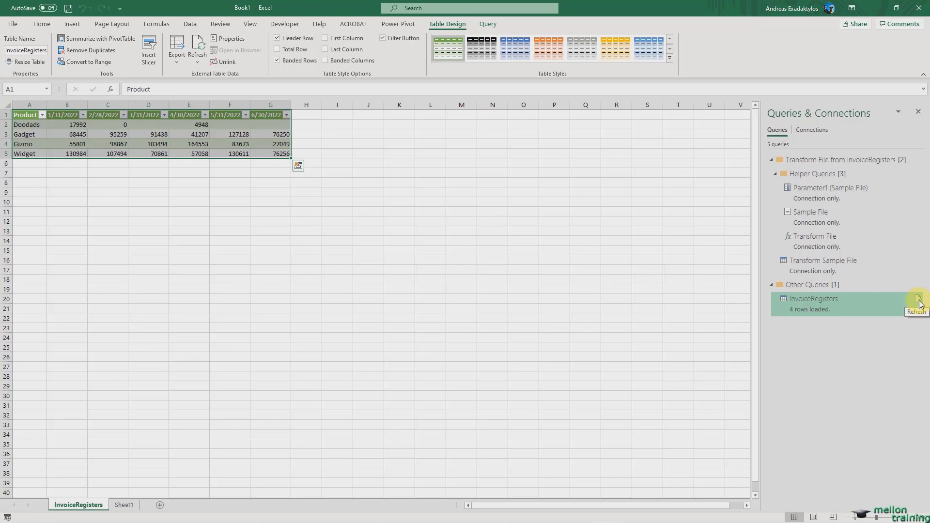
{"action": "right_click", "coordinate": [872, 300]}
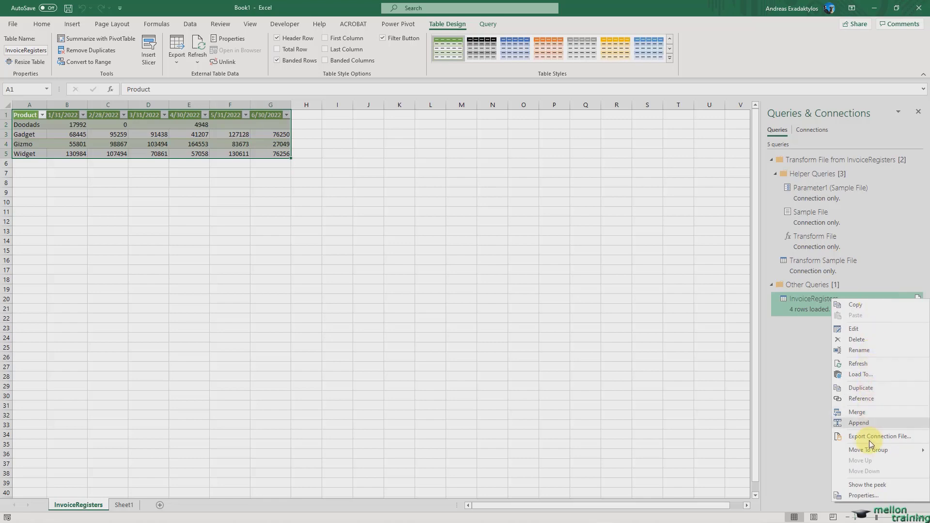
{"action": "left_click", "coordinate": [853, 495]}
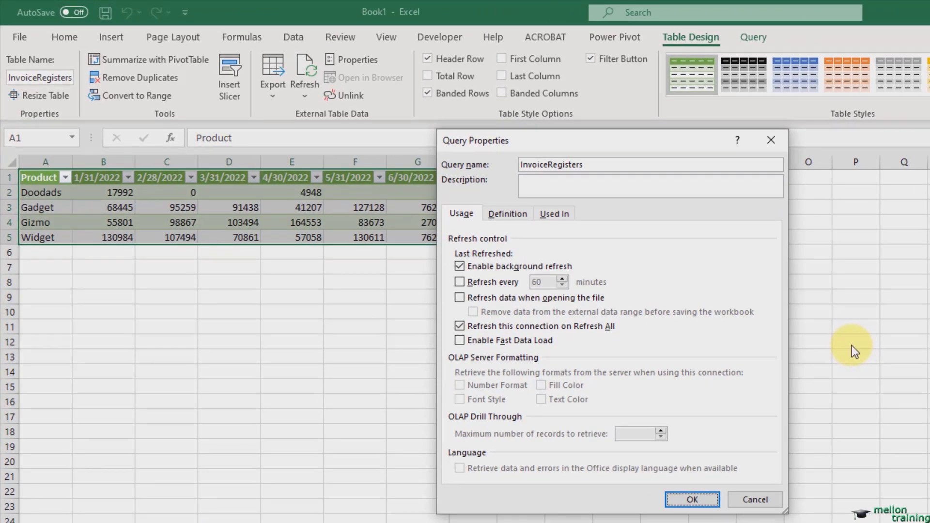
{"action": "left_click", "coordinate": [459, 298]}
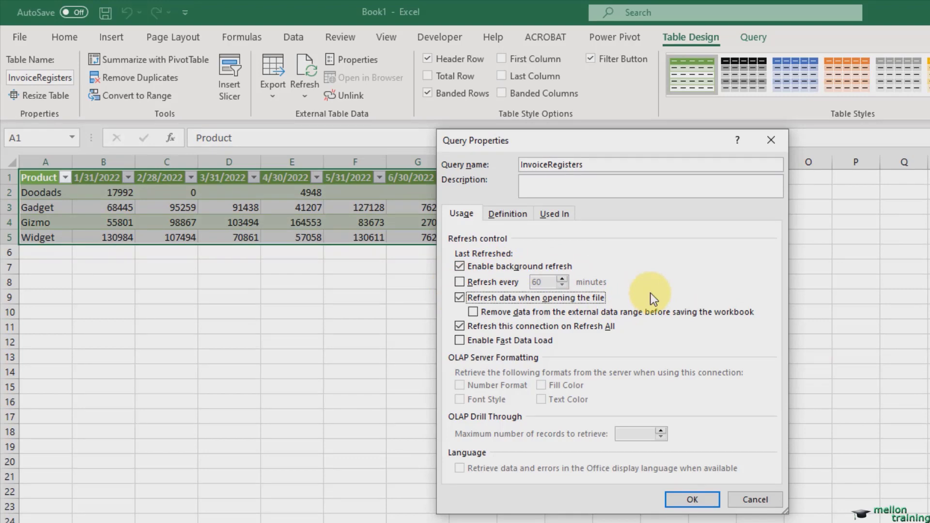
{"action": "left_click", "coordinate": [693, 499]}
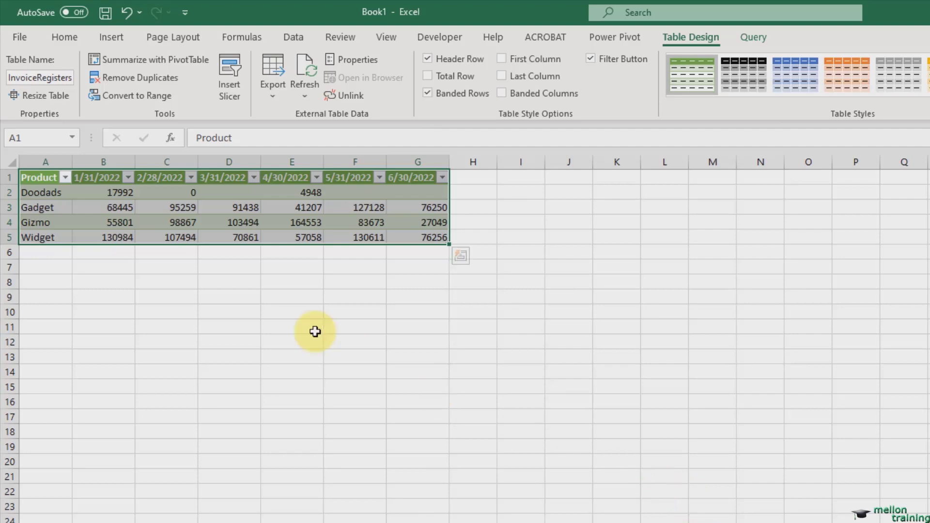
Save the workbook as InvoiceRegisters_Final in the NEW VOICE OVER folder, replacing the existing file
{"action": "left_click", "coordinate": [45, 263]}
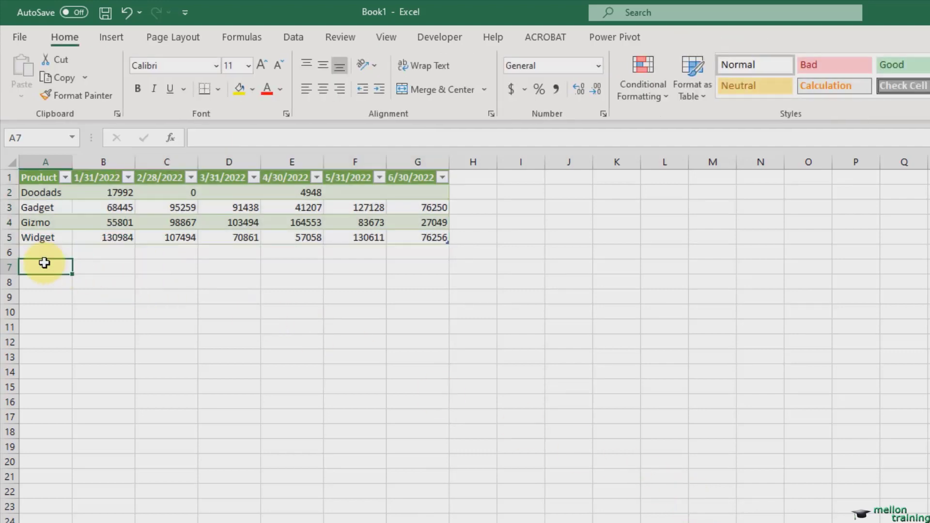
{"action": "left_click", "coordinate": [25, 36]}
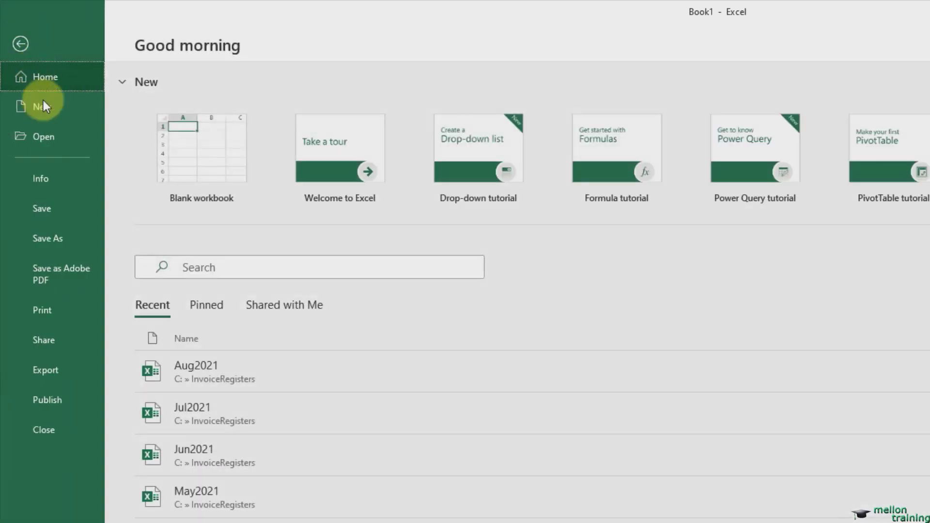
{"action": "left_click", "coordinate": [74, 235]}
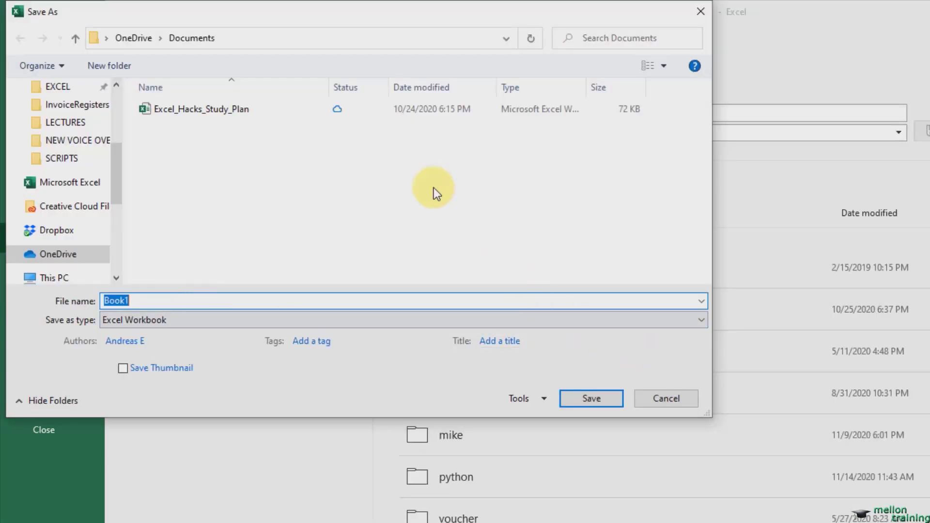
{"action": "left_click_drag", "start_coordinate": [350, 11], "coordinate": [579, 89]}
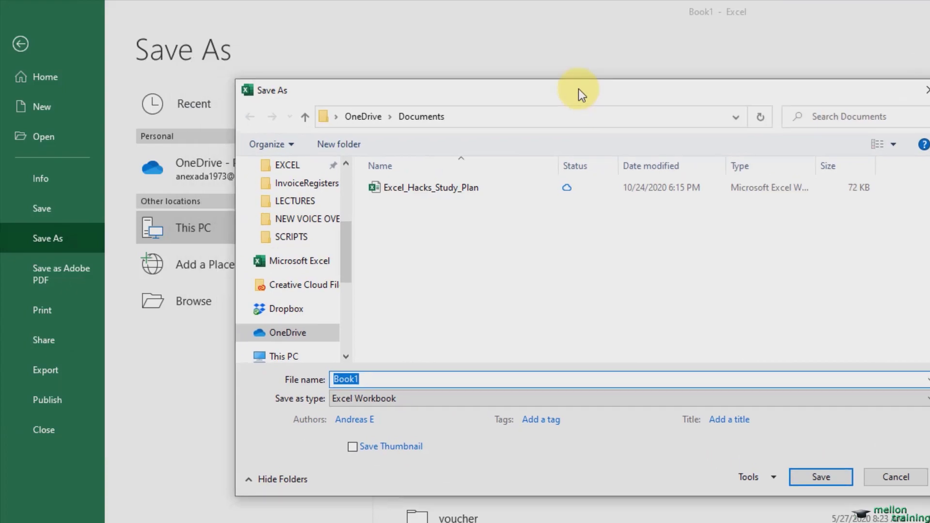
{"action": "left_click", "coordinate": [831, 478]}
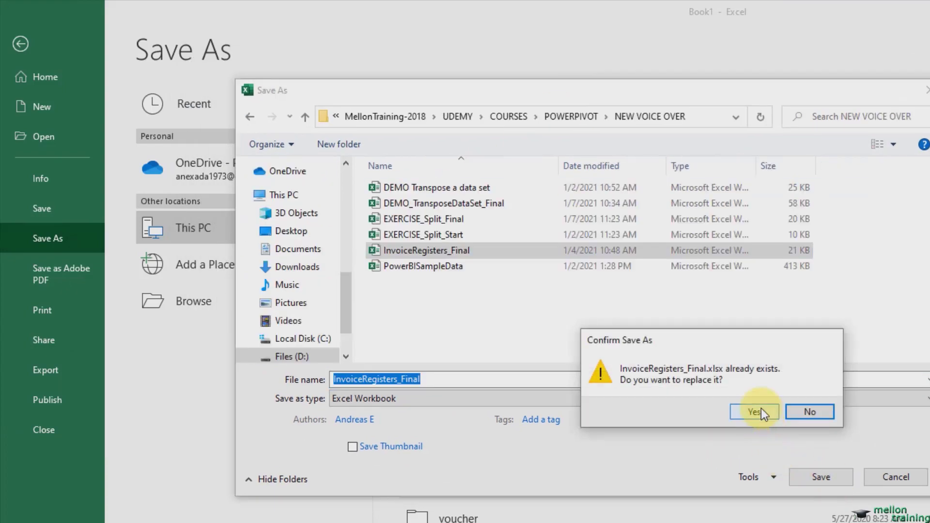
{"action": "left_click", "coordinate": [761, 413]}
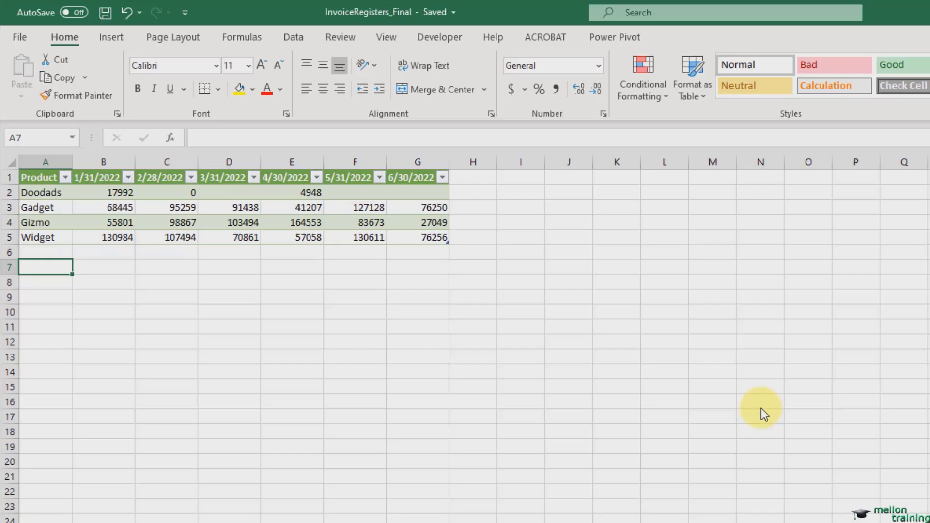
Switch to File Explorer and view the InvoiceRegisters folder on Local Disk (C:)
{"action": "left_click", "coordinate": [295, 314]}
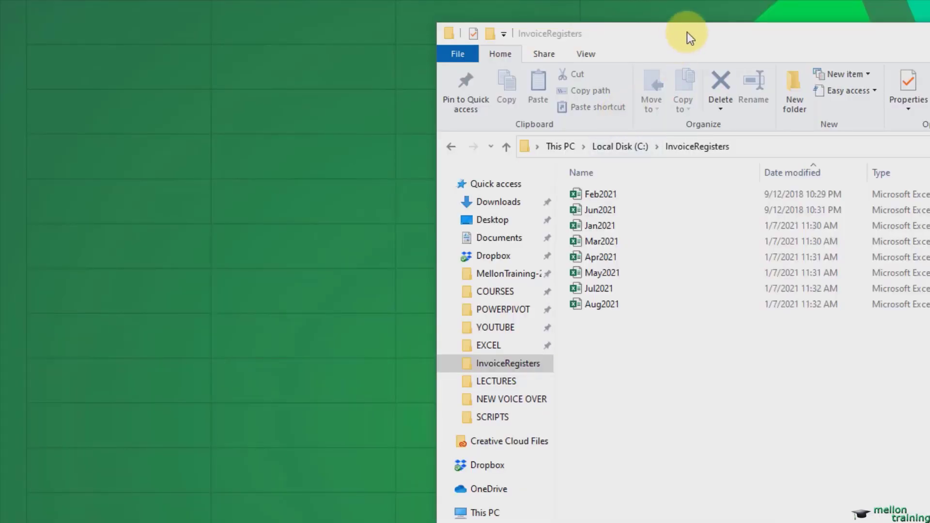
{"action": "left_click", "coordinate": [687, 32]}
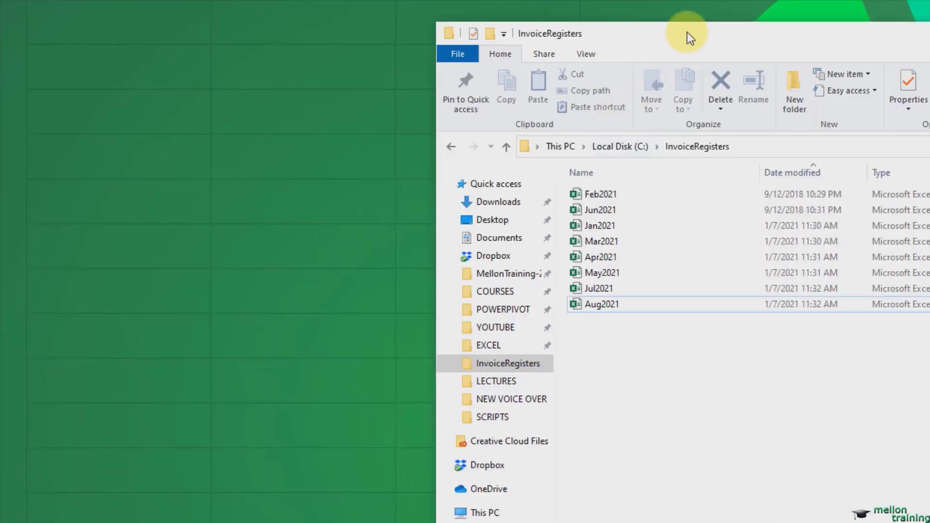